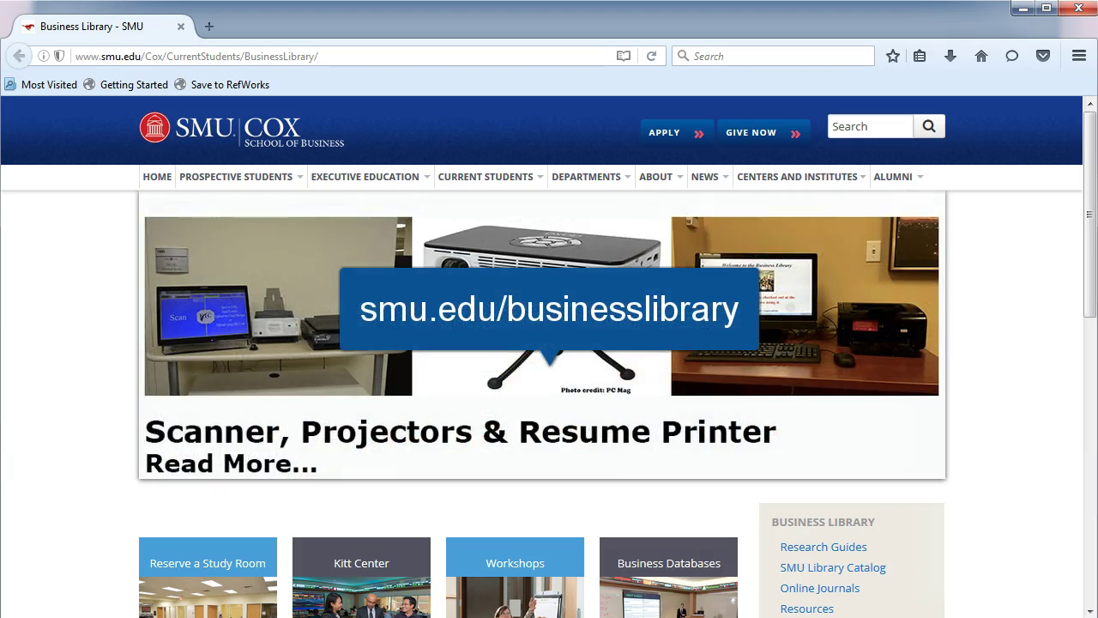
# From the SMU Cox Business Databases list under M, open Mergent Intellect in a new tab.
pyautogui.click(694, 573)
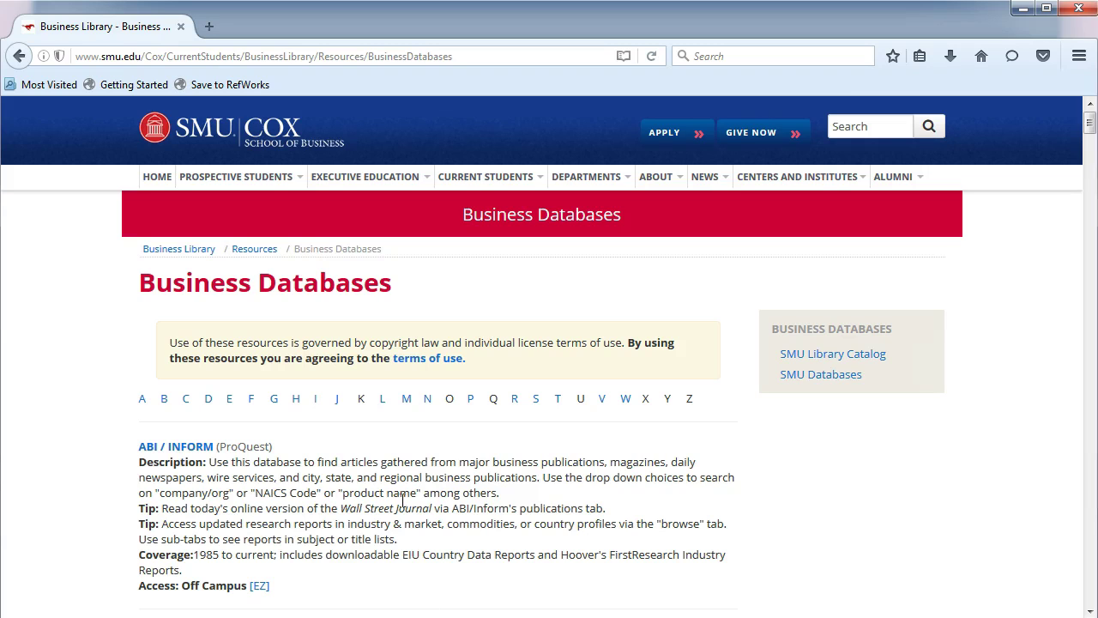
pyautogui.click(408, 400)
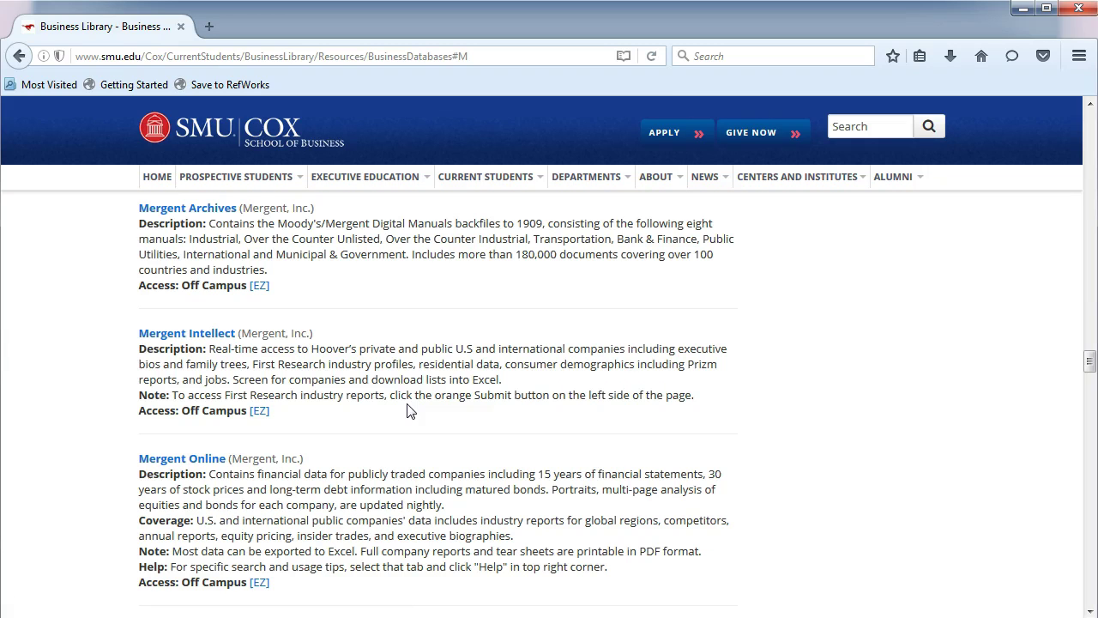
pyautogui.click(214, 336)
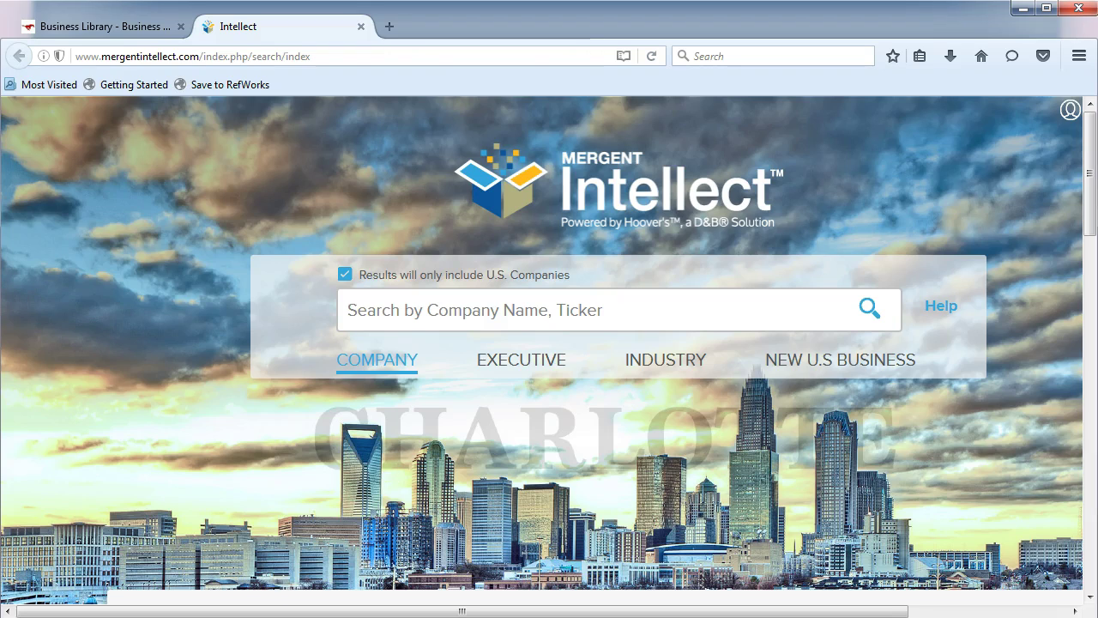
# Search Mergent Intellect's company box for 'american airlines' and browse the matching suggestions.
pyautogui.click(395, 318)
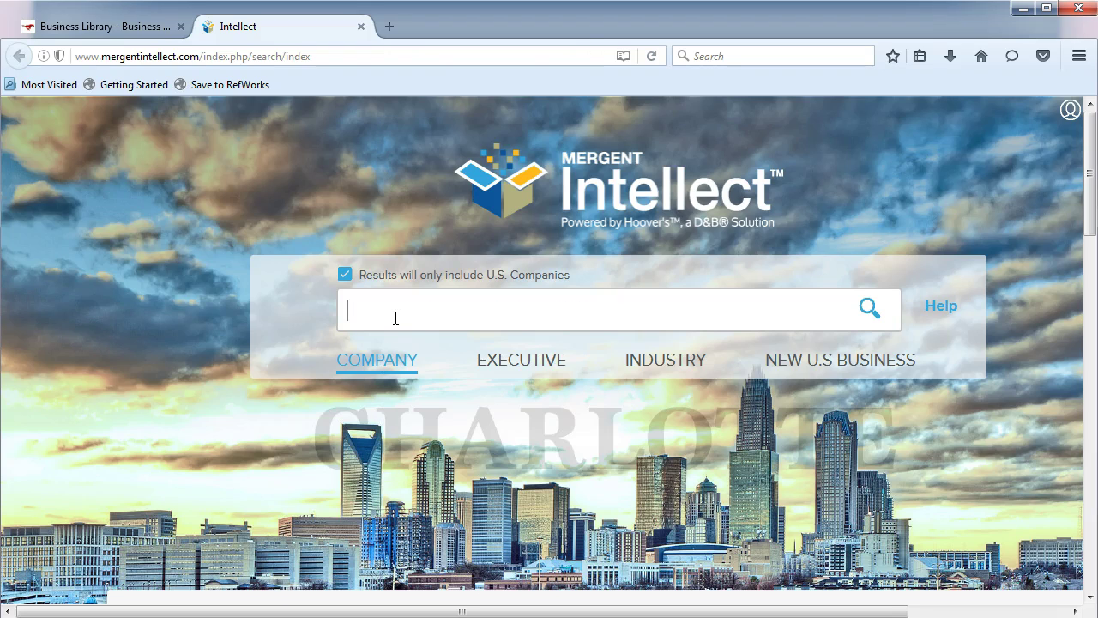
pyautogui.write('american airl')
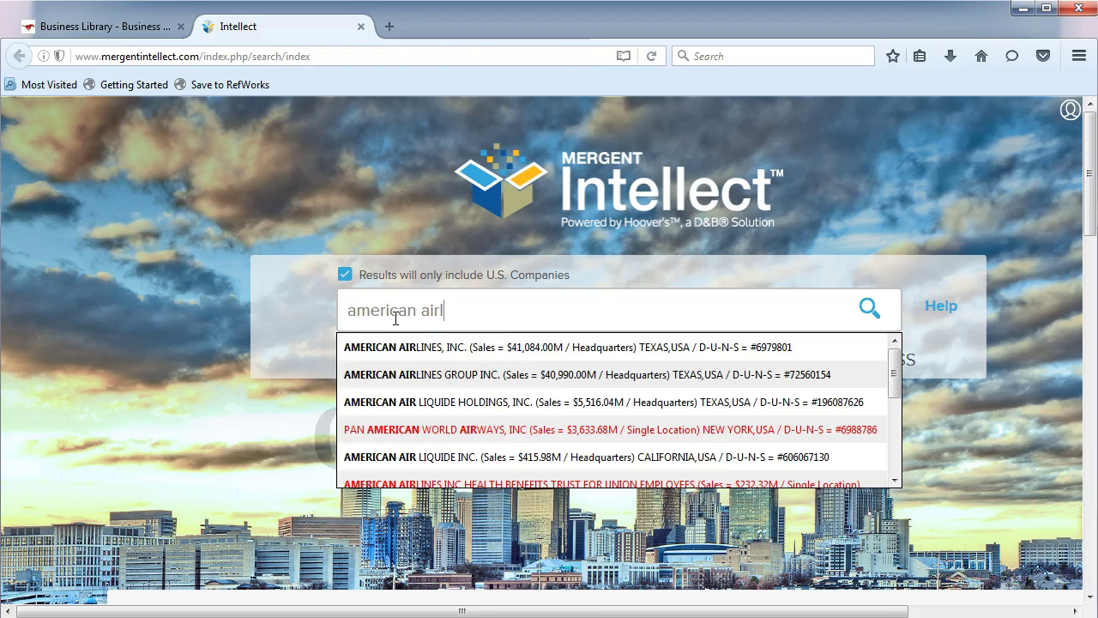
pyautogui.write('ines')
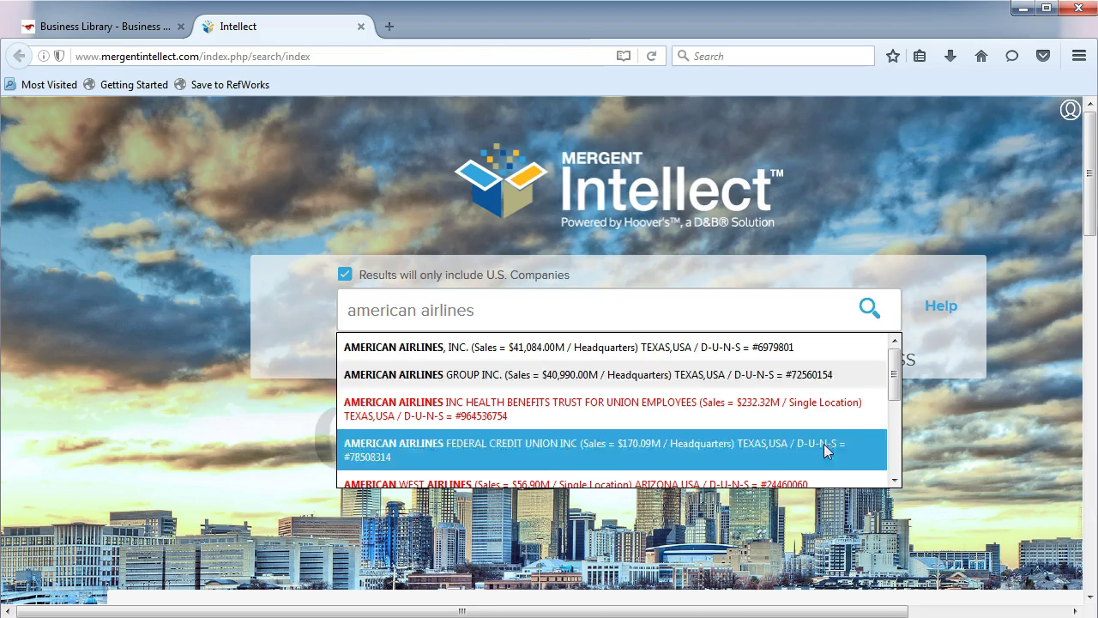
pyautogui.scroll(-1, 891, 363)
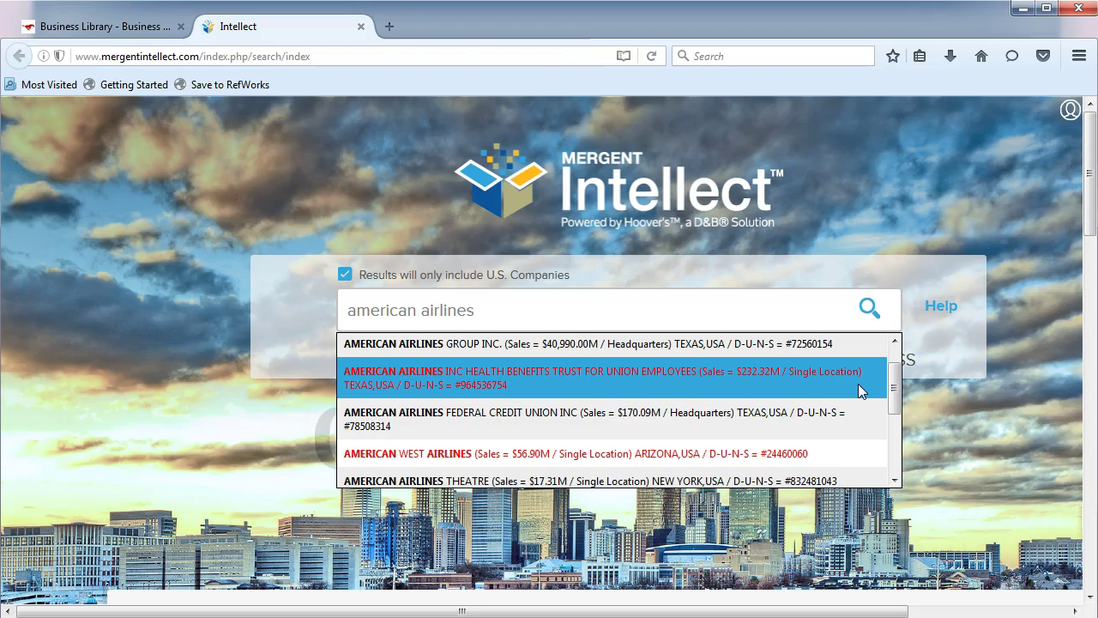
pyautogui.scroll(1, 891, 386)
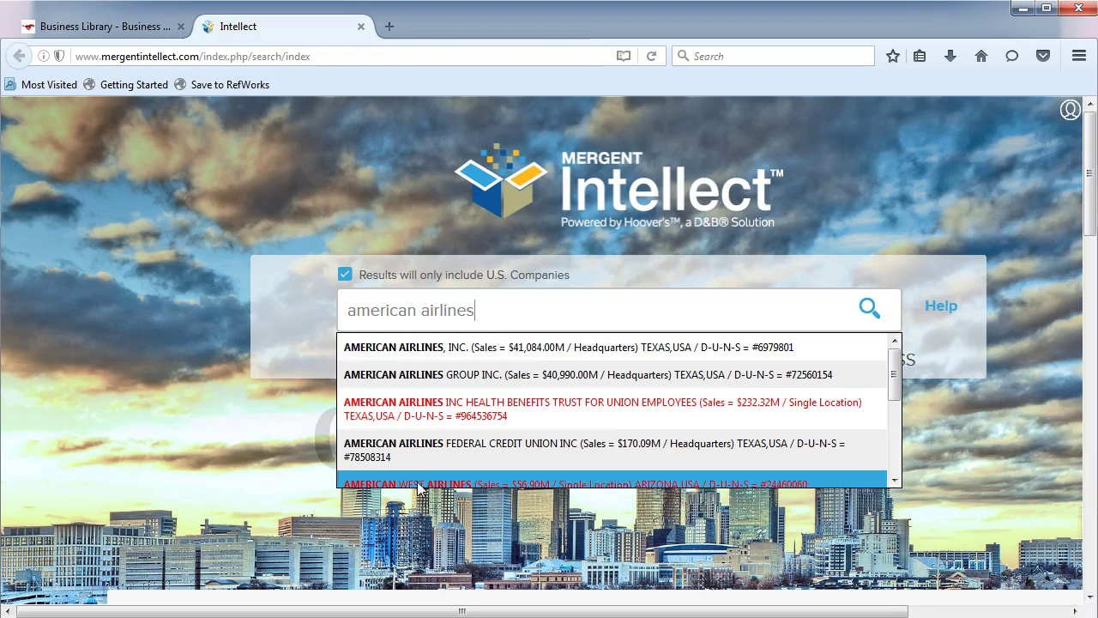
# Select AMERICAN AIRLINES, INC. from the suggestions and view its Family Tree.
pyautogui.click(429, 348)
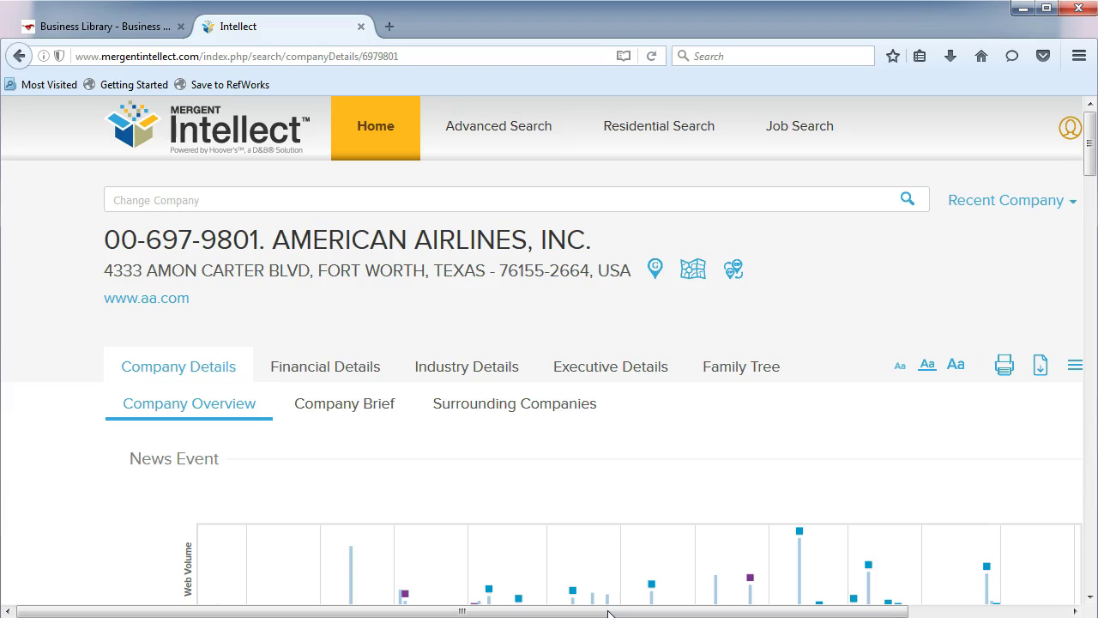
pyautogui.click(728, 376)
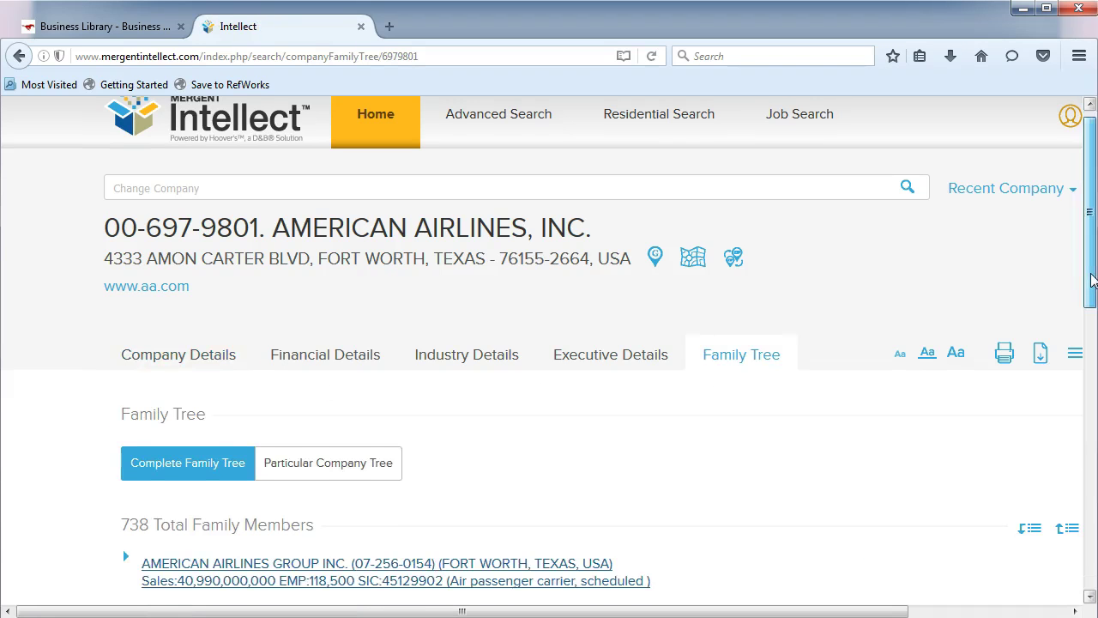
pyautogui.moveTo(1091, 274); pyautogui.dragTo(1092, 357)
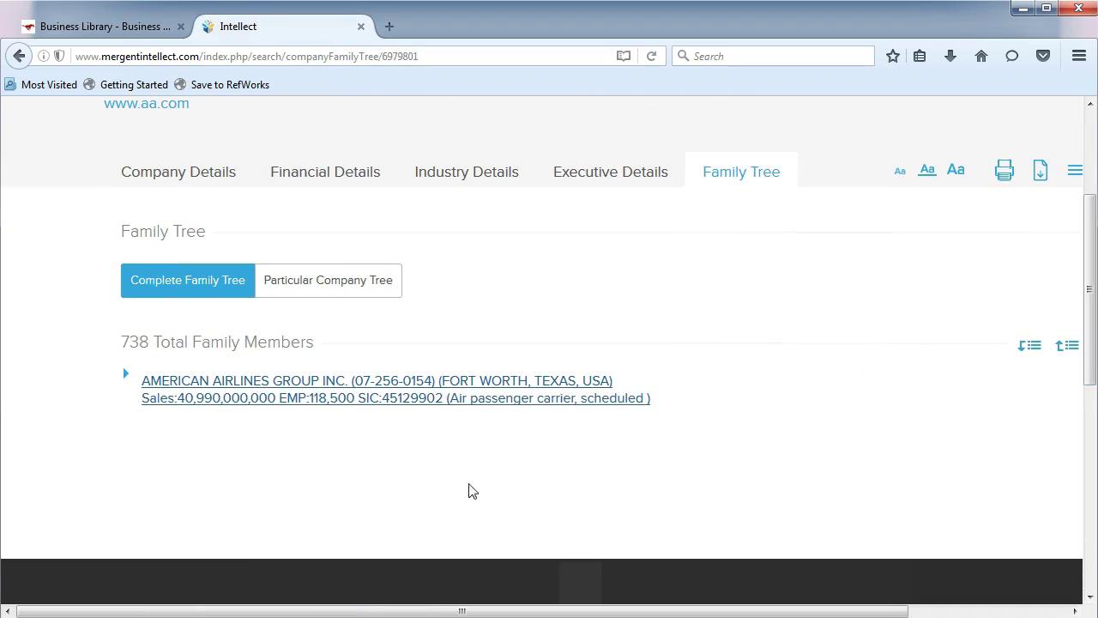
# Expand the tree to list subsidiaries, then open the American Airlines Group Inc. profile.
pyautogui.click(124, 378)
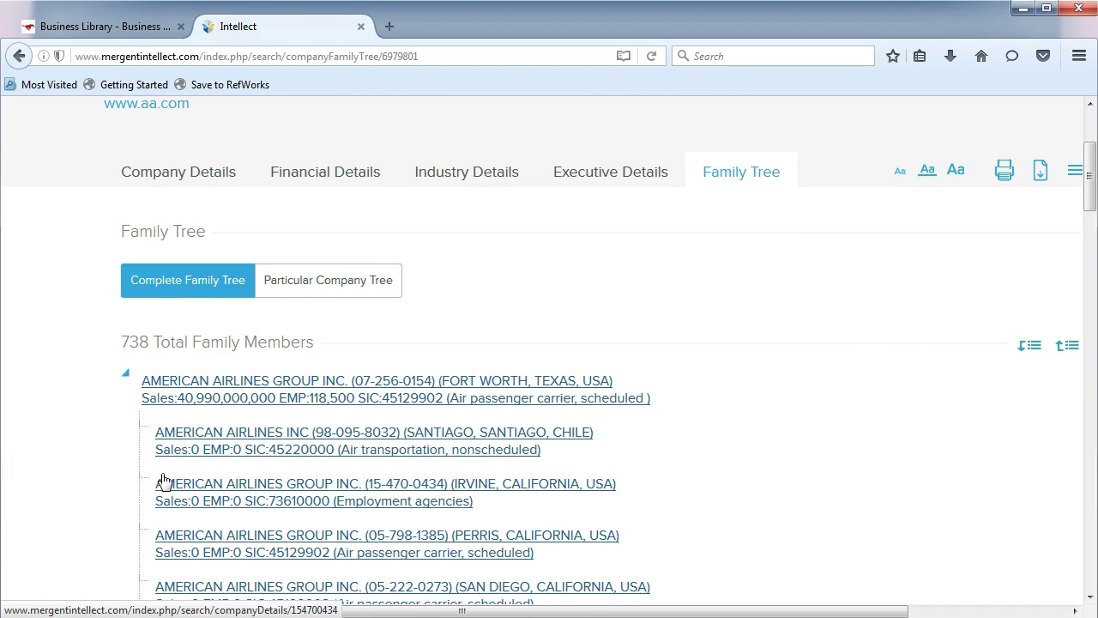
pyautogui.scroll(-2, 644, 449)
pyautogui.scroll(-2, 661, 448)
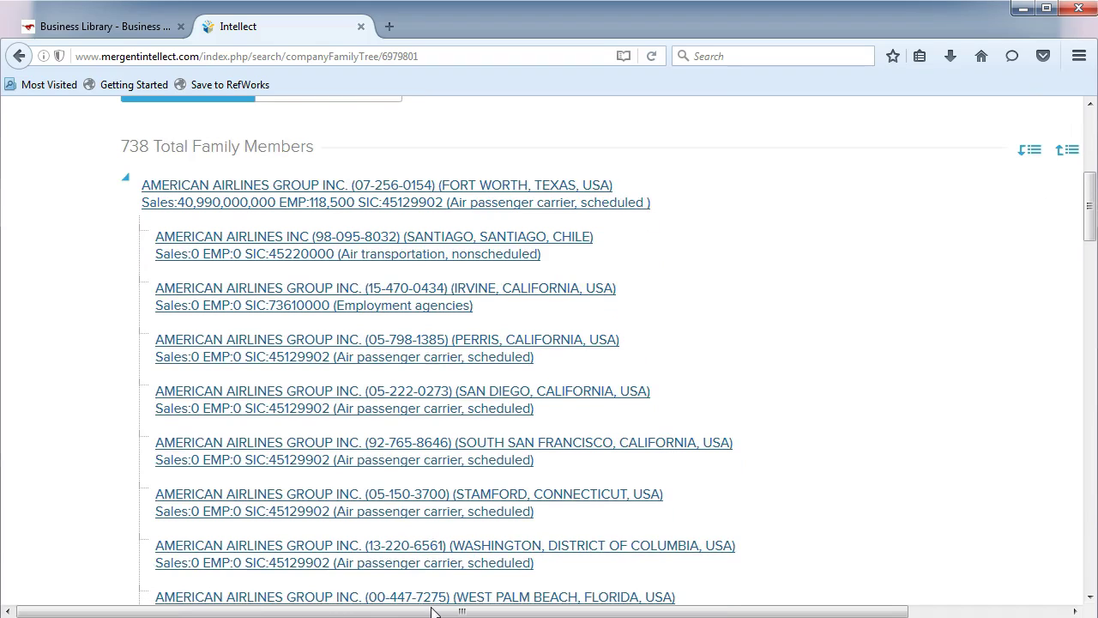
pyautogui.click(380, 192)
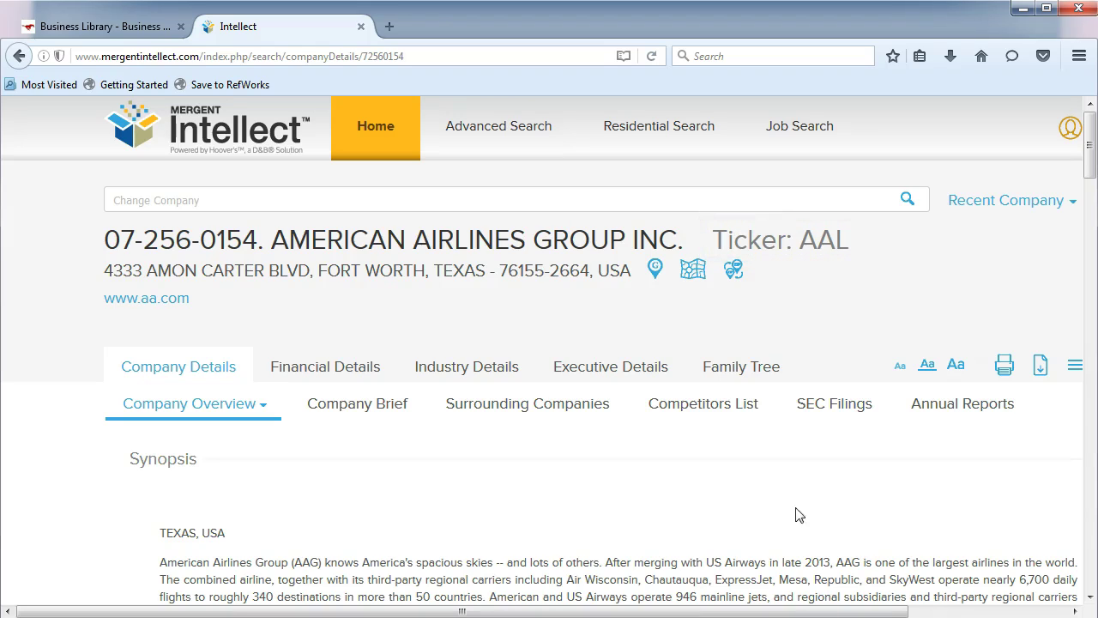
# Show the Company Overview synopsis for American Airlines Group Inc. (AAL), including its 2013 US Airways merger.
pyautogui.moveTo(1090, 172); pyautogui.dragTo(1092, 313)
pyautogui.click(247, 417)
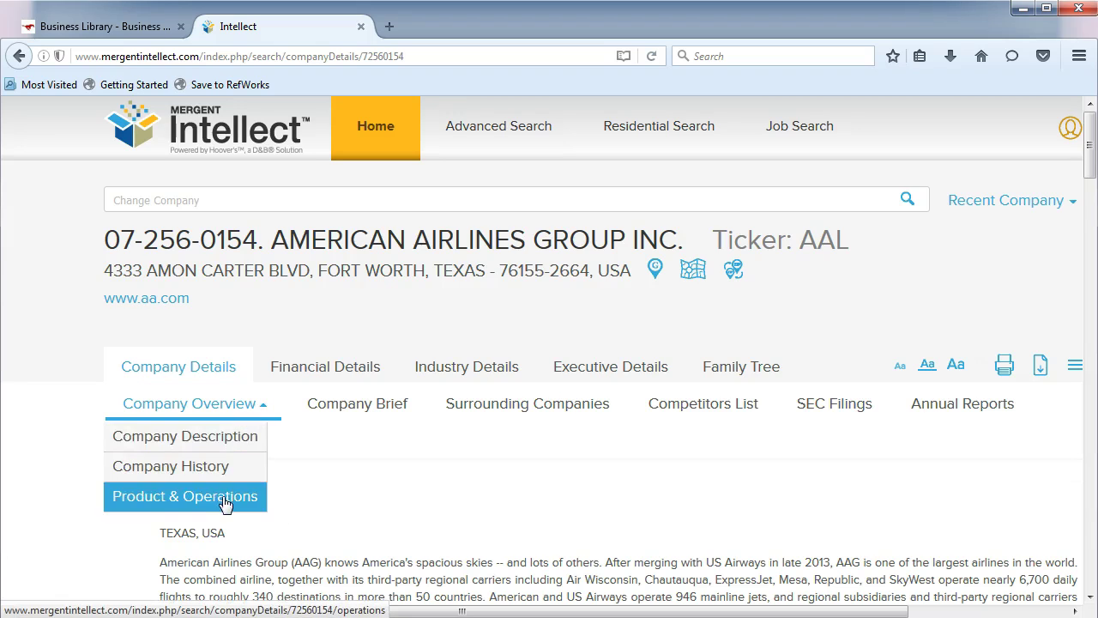
# View American Airlines Group's Company Brief with its price chart.
pyautogui.click(395, 419)
pyautogui.click(395, 419)
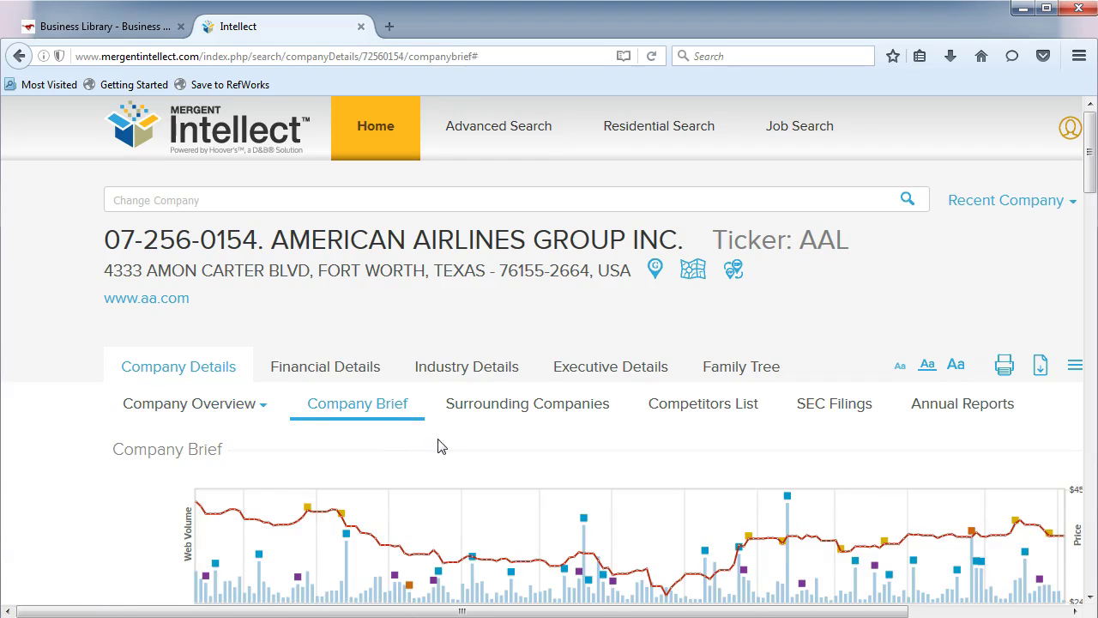
pyautogui.scroll(-4, 440, 444)
pyautogui.scroll(-4, 439, 445)
pyautogui.scroll(8, 444, 455)
pyautogui.click(962, 409)
# Show the Competitors List with sales, net income and employees for rivals like Delta and Southwest.
pyautogui.click(706, 411)
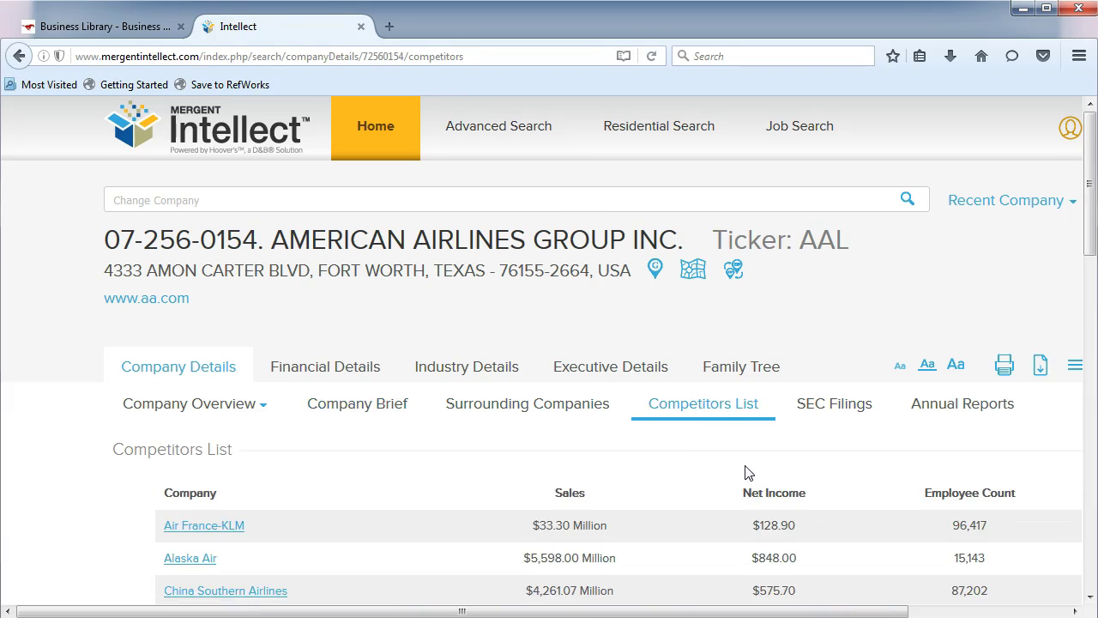
pyautogui.scroll(-5, 744, 471)
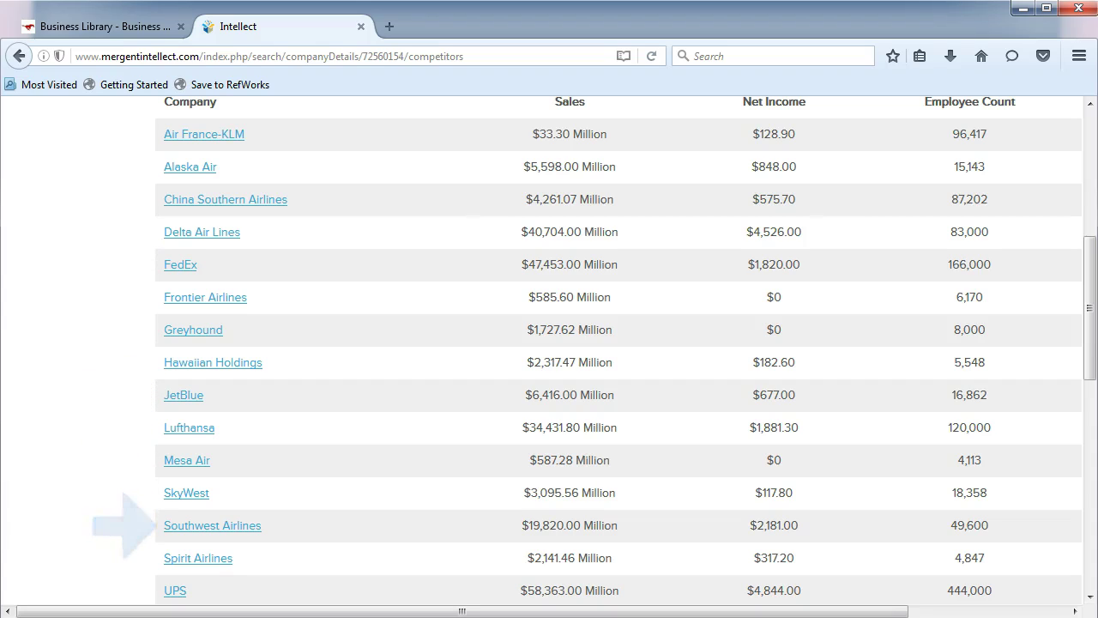
pyautogui.scroll(5, 664, 517)
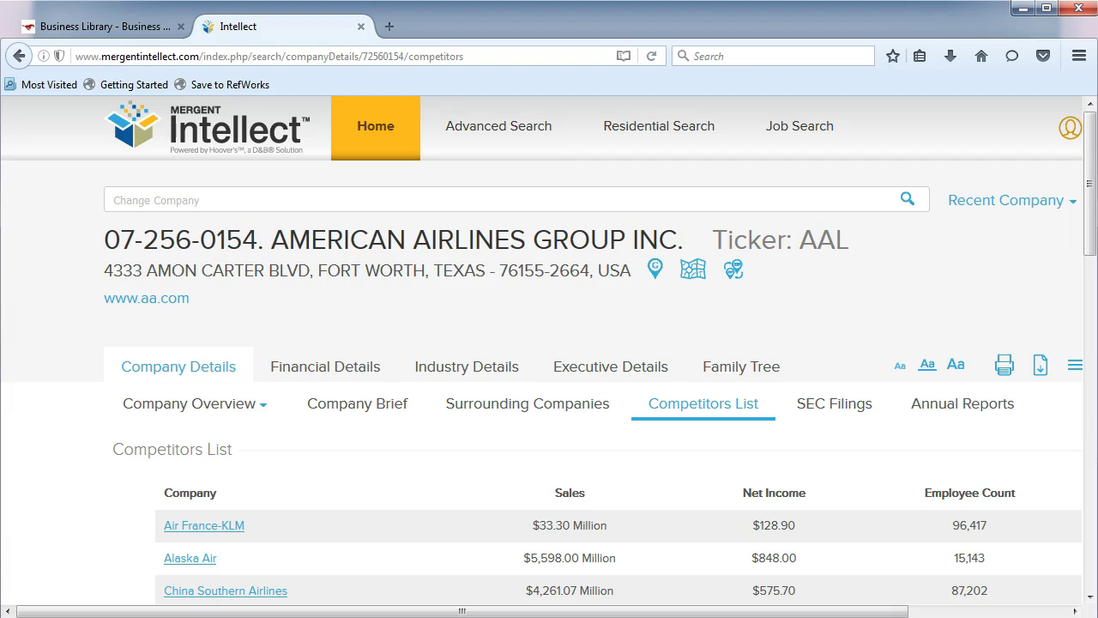
# Review the officers' compensation history under Executive Details, then list the directors with tenure, age and biographies.
pyautogui.click(613, 367)
pyautogui.moveTo(1090, 148); pyautogui.dragTo(1091, 163)
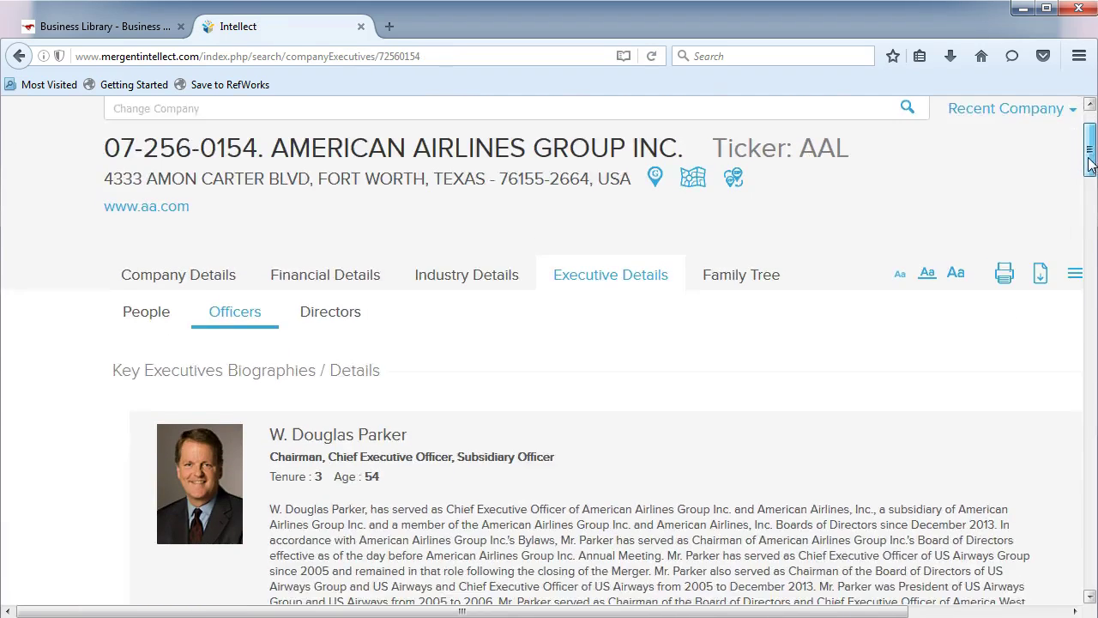
pyautogui.scroll(-5, 1091, 163)
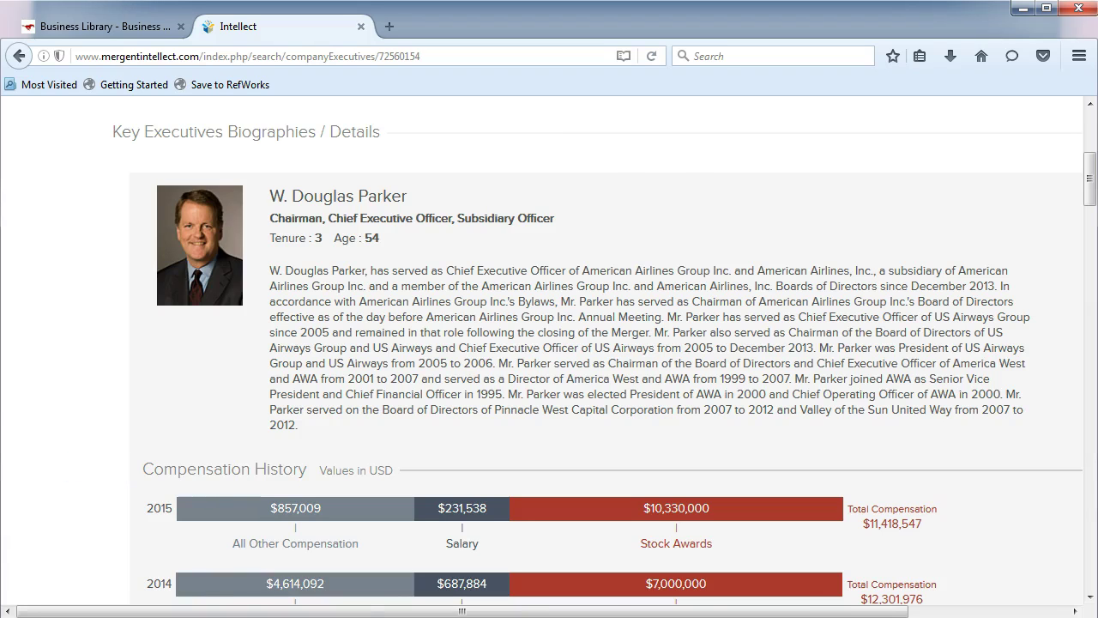
pyautogui.scroll(7, 549, 344)
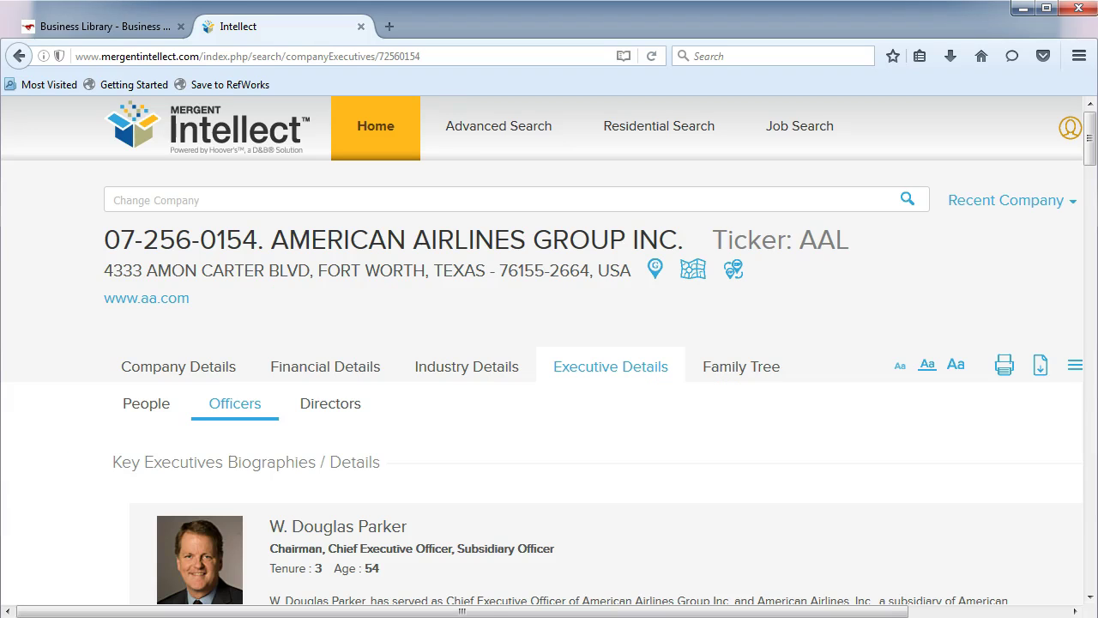
pyautogui.click(347, 417)
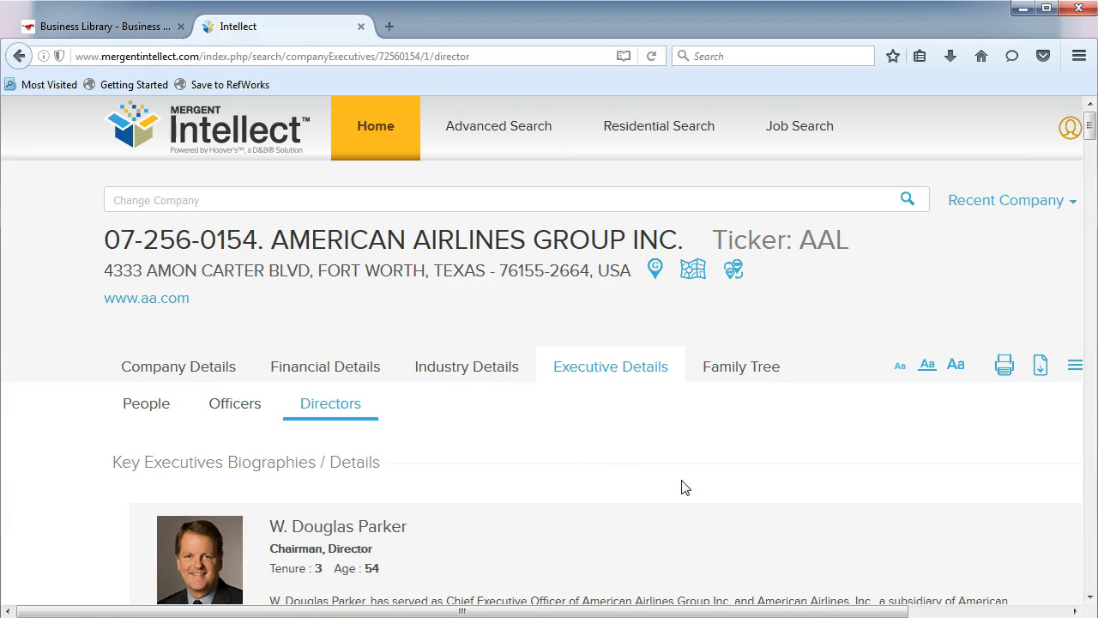
# Review American Airlines Group's five-year Income Statement, then close the Mergent Intellect tab.
pyautogui.click(360, 372)
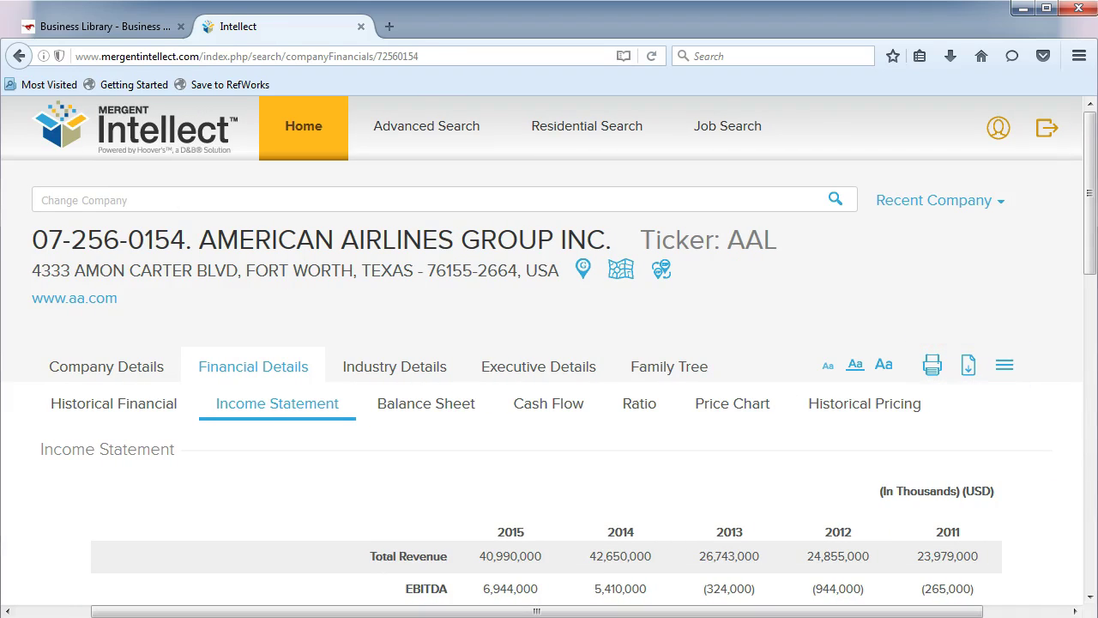
pyautogui.moveTo(1088, 262); pyautogui.dragTo(1092, 346)
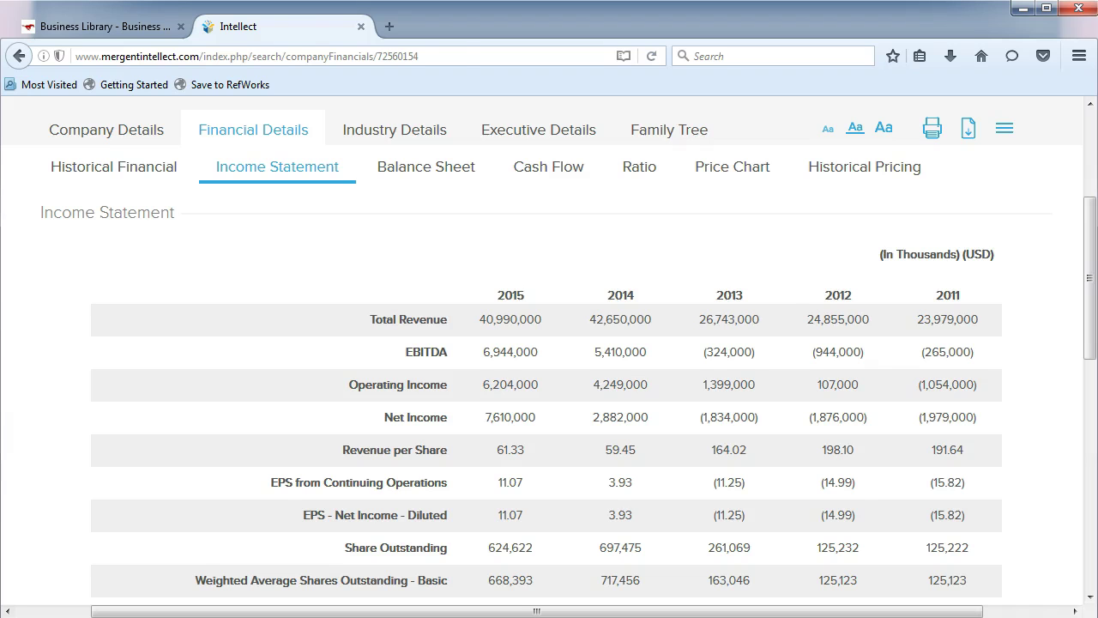
pyautogui.hotkey('ctrl', 'w')
pyautogui.scroll(-3, 1090, 376)
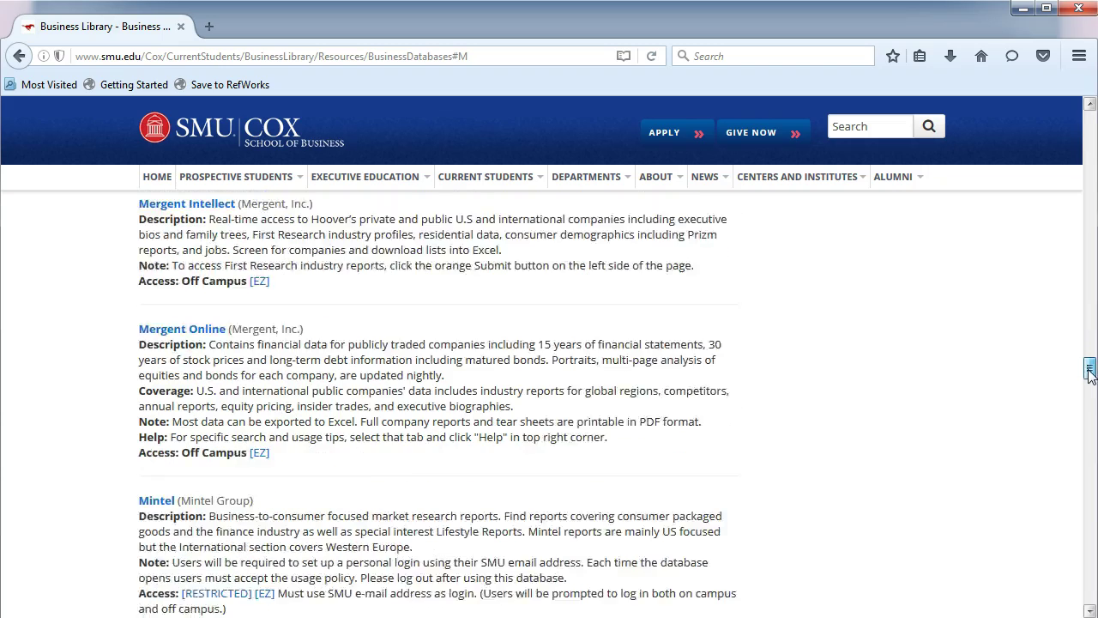